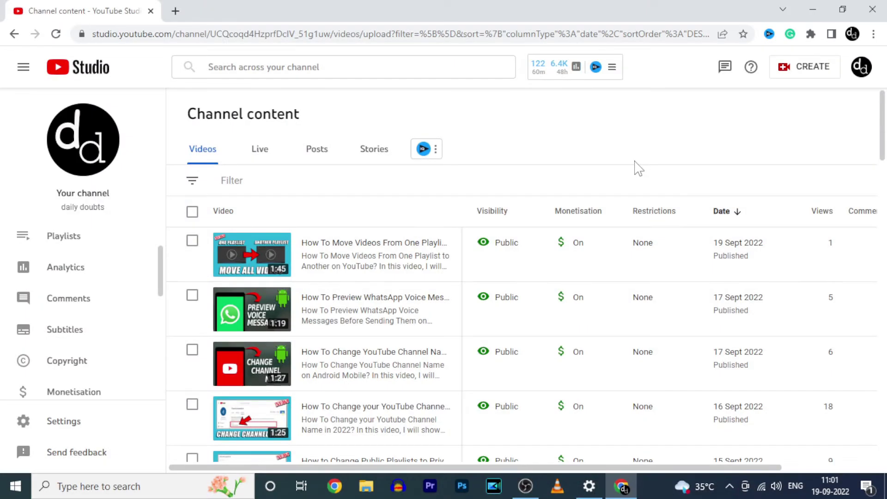
# Open the 'How To Move Videos From One Playlist to Another' details and keep English as the video language.
pyautogui.click(380, 244)
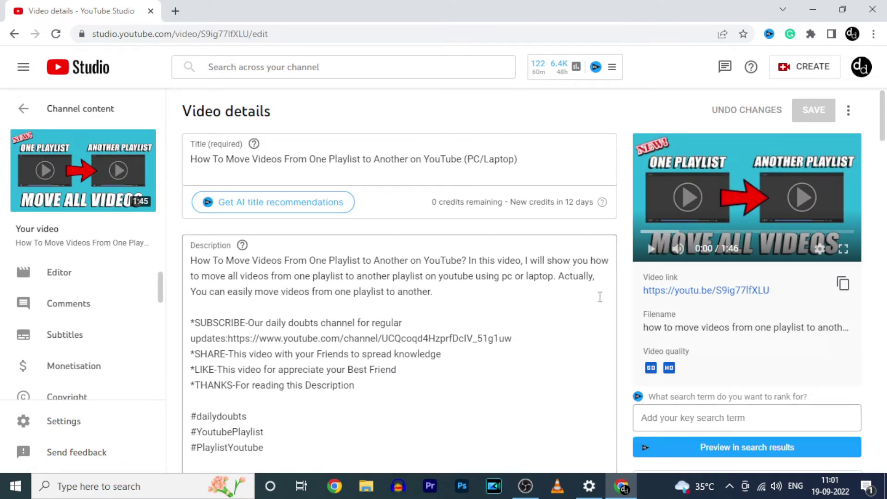
pyautogui.scroll(-20, 605, 300)
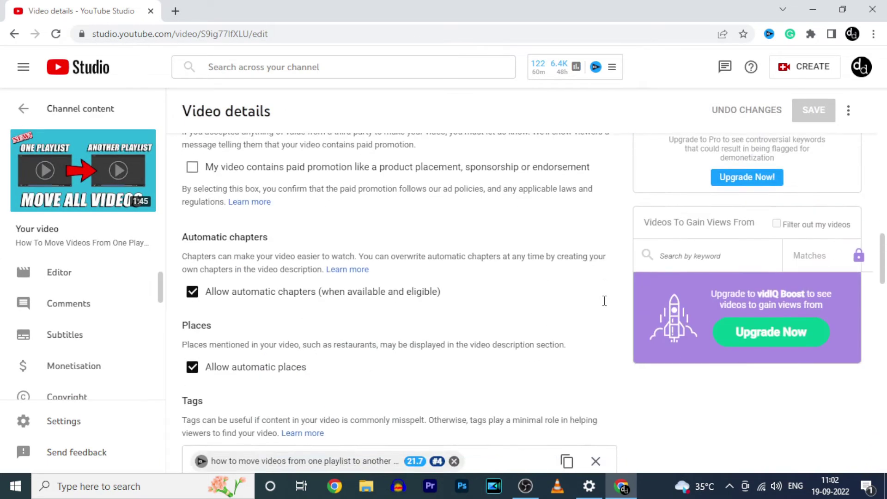
pyautogui.scroll(-10, 606, 308)
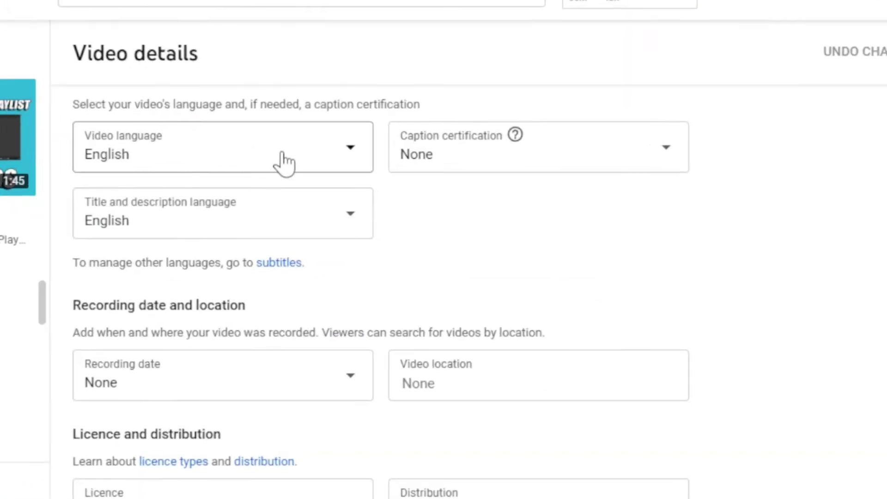
pyautogui.click(351, 155)
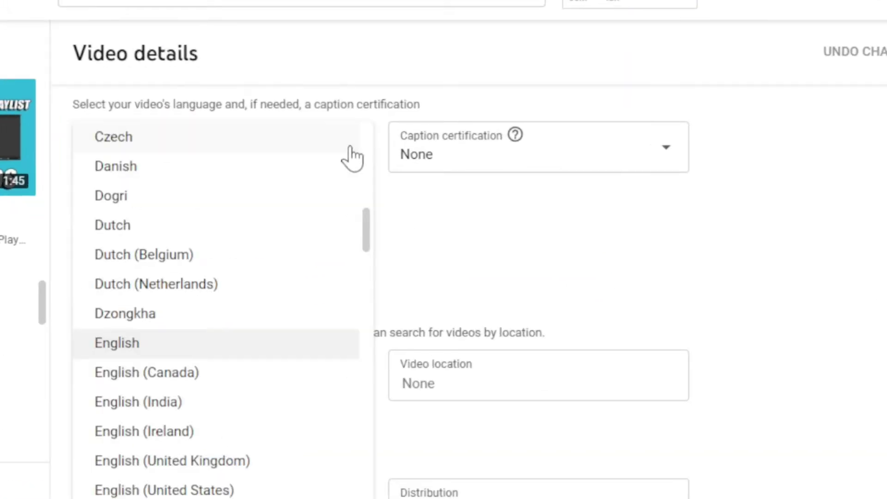
pyautogui.click(515, 274)
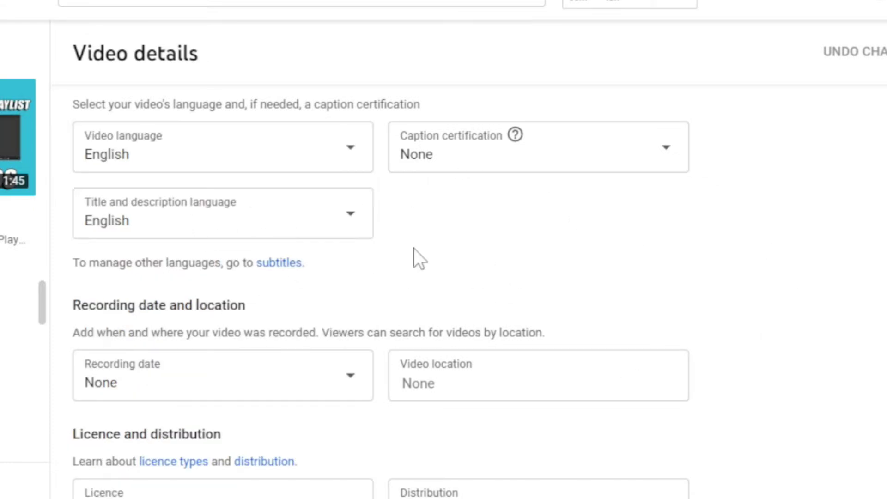
pyautogui.scroll(15, 411, 278)
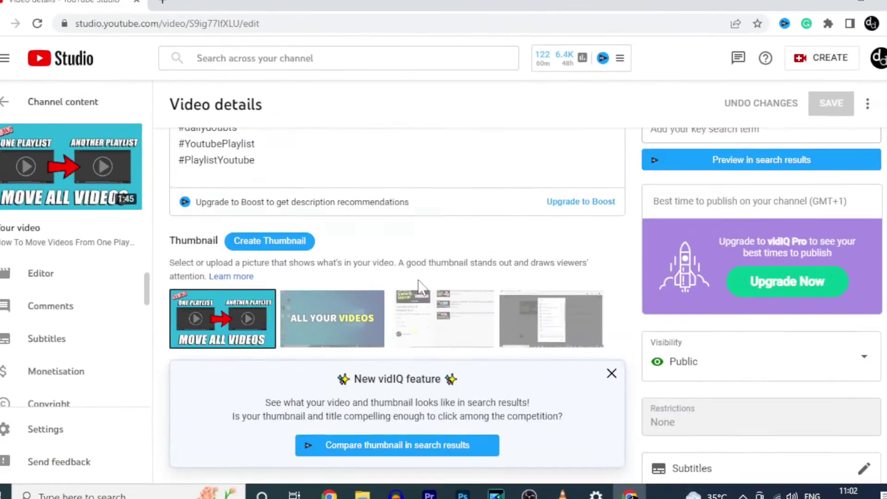
pyautogui.scroll(10, 421, 287)
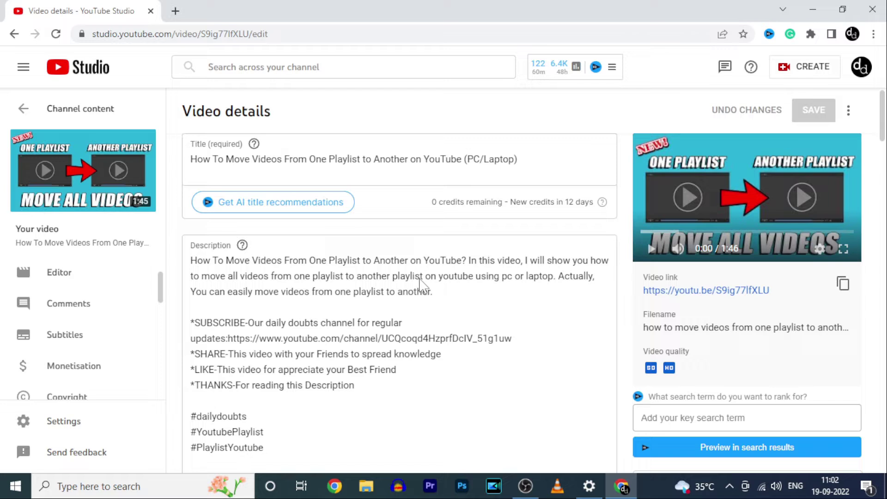
# Go to the video's Subtitles page and choose Duplicate and Edit on the automatic English track.
pyautogui.scroll(-10, 398, 323)
pyautogui.scroll(-2, 80, 332)
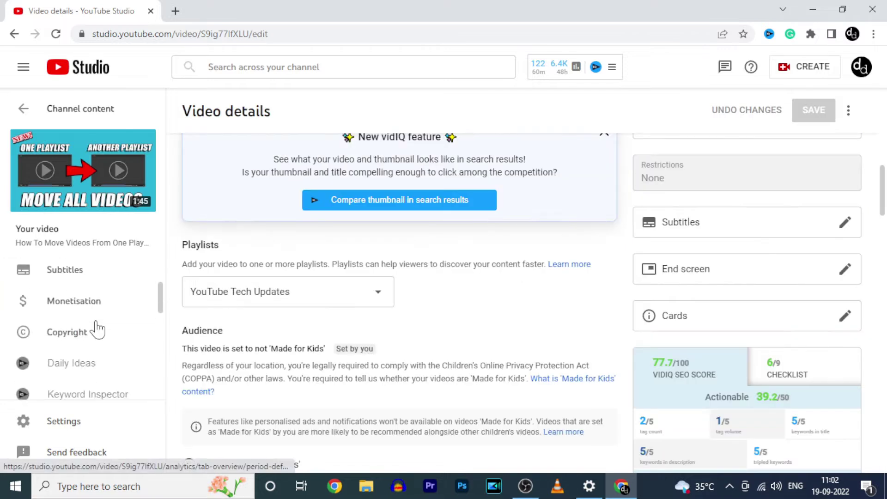
pyautogui.click(59, 279)
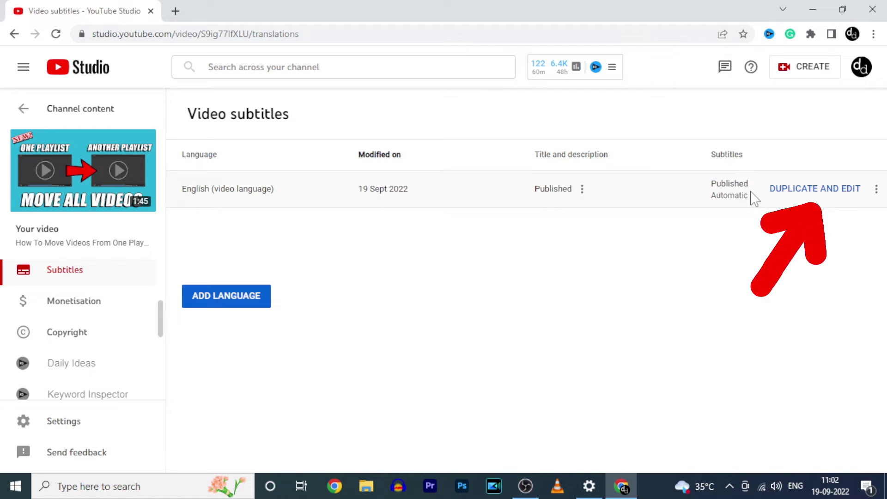
pyautogui.click(829, 193)
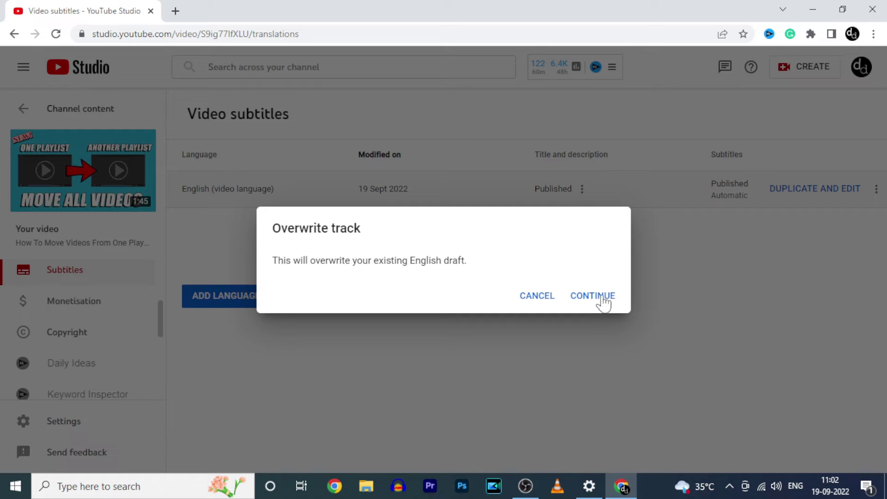
# Confirm overwriting the English draft and capitalise the first transcript word to 'This'.
pyautogui.click(600, 300)
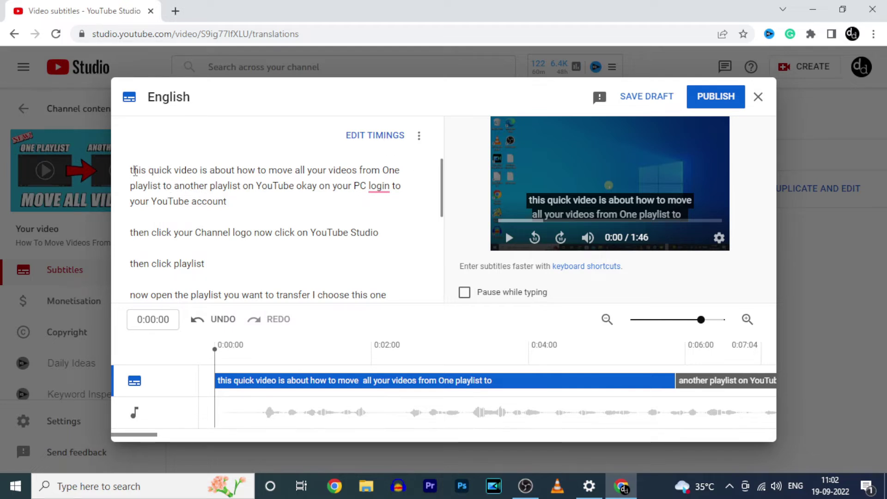
pyautogui.press('Delete')
pyautogui.write('T')
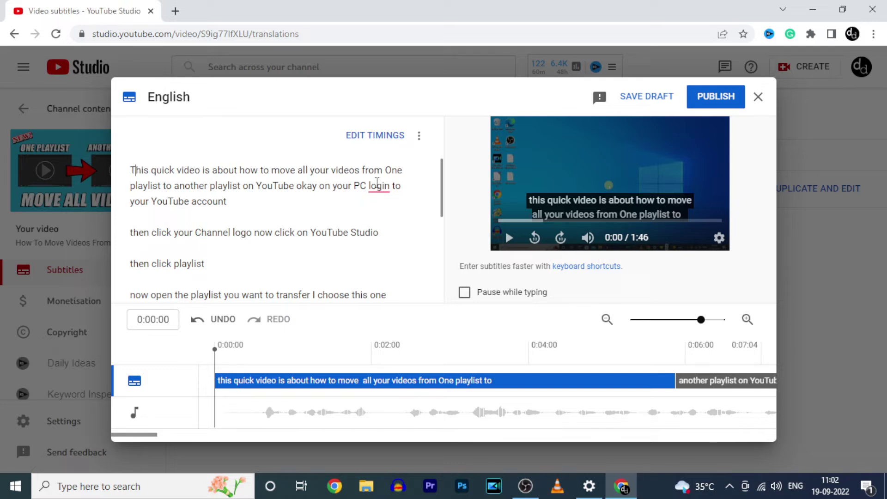
# Accept Grammarly's fixes changing 'login' to 'log in' and completing 'are present'.
pyautogui.moveTo(378, 189)
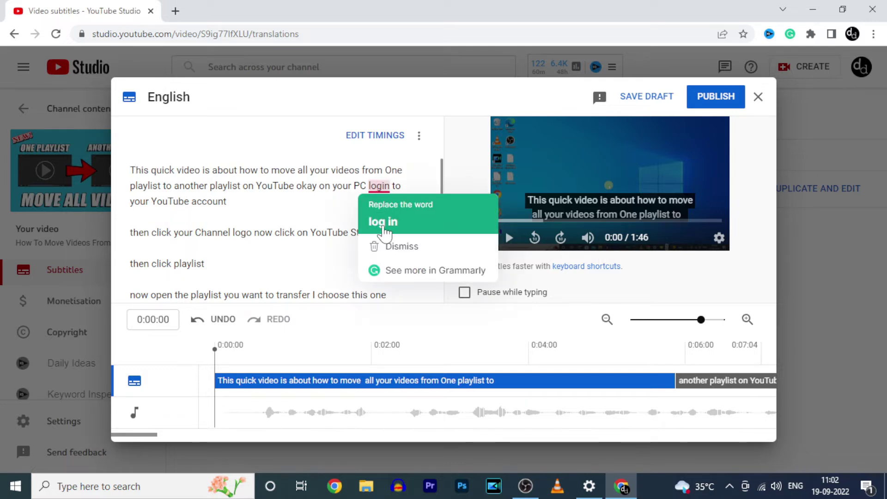
pyautogui.click(383, 222)
pyautogui.scroll(-2, 270, 227)
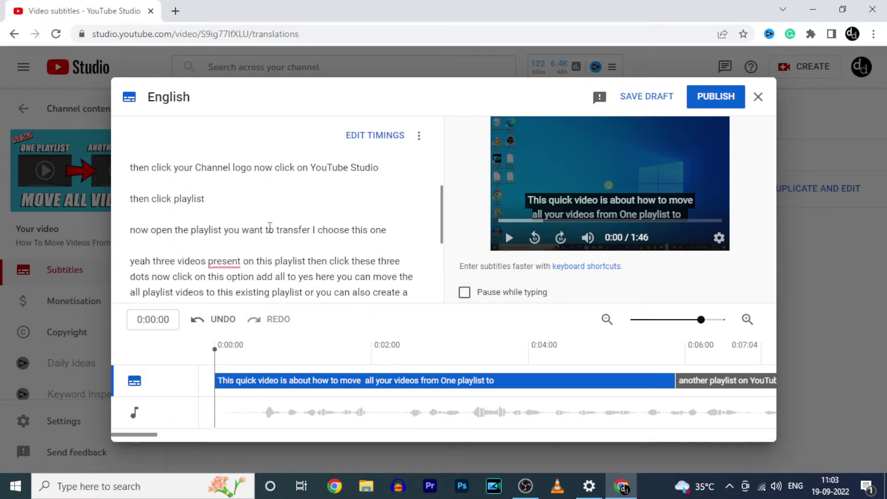
pyautogui.moveTo(224, 261)
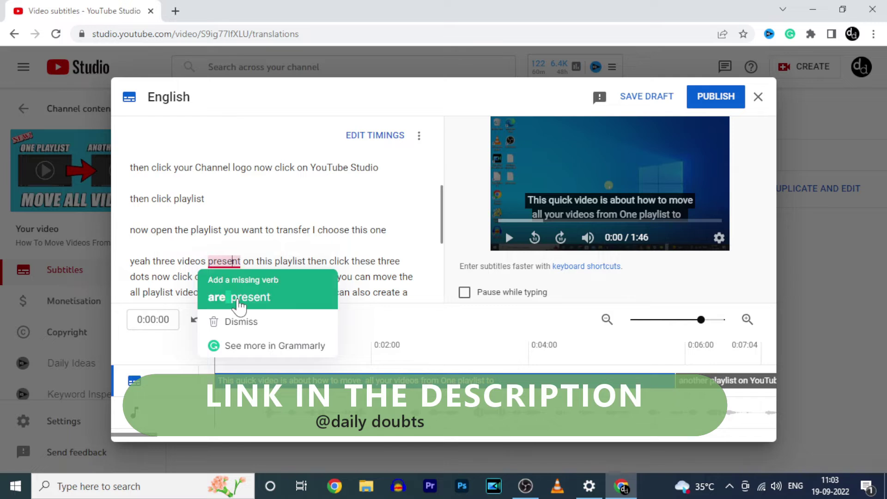
pyautogui.click(238, 305)
pyautogui.scroll(-4, 300, 259)
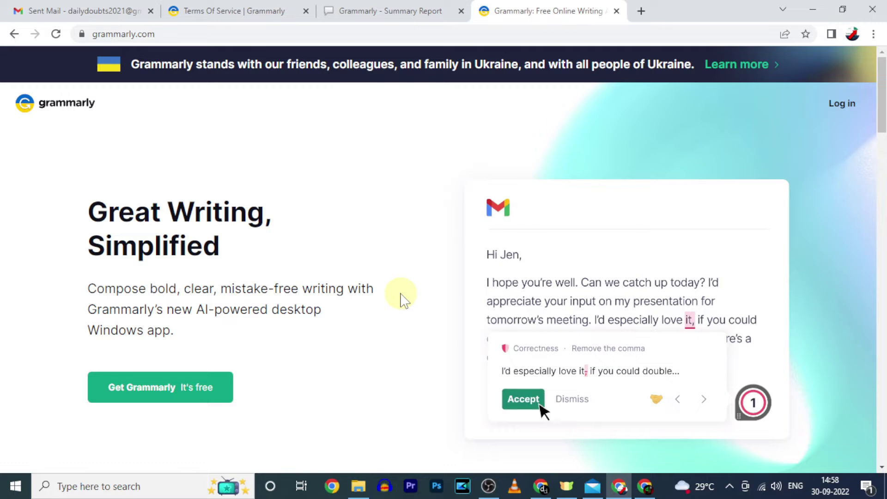
# Go to the Grammarly for Chrome page via the grammarly.com footer link.
pyautogui.scroll(-15, 401, 298)
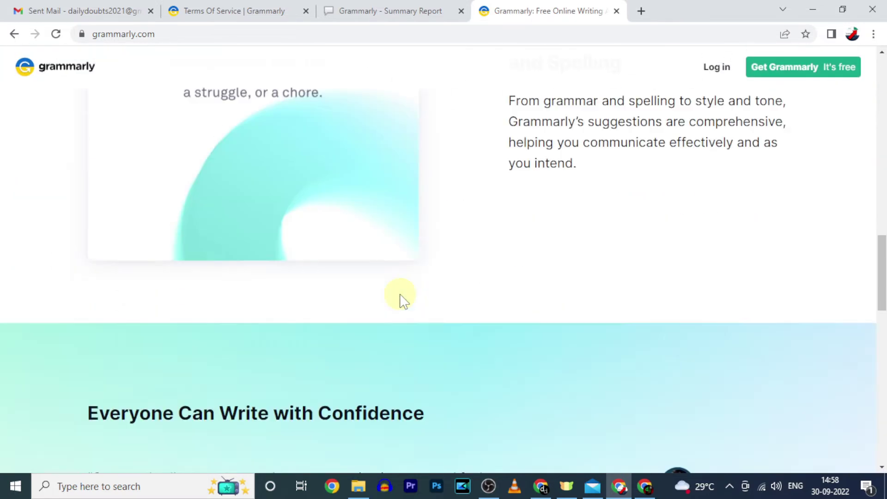
pyautogui.scroll(-15, 401, 298)
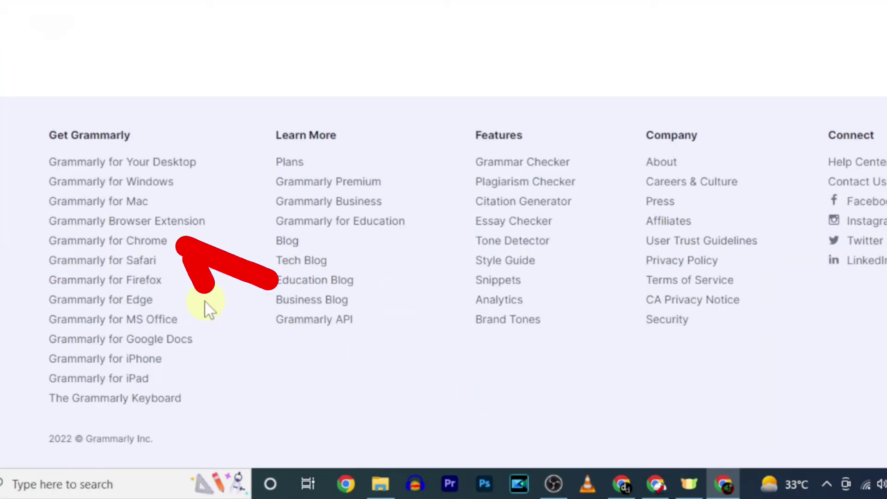
pyautogui.click(100, 245)
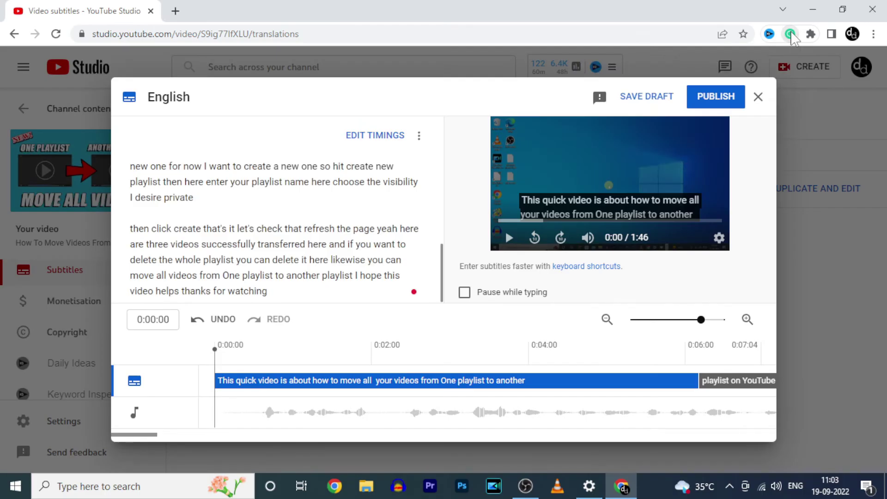
# Accept Grammarly's suggestions so the transcript reads 'are three videos' and 'delete it here'.
pyautogui.click(790, 34)
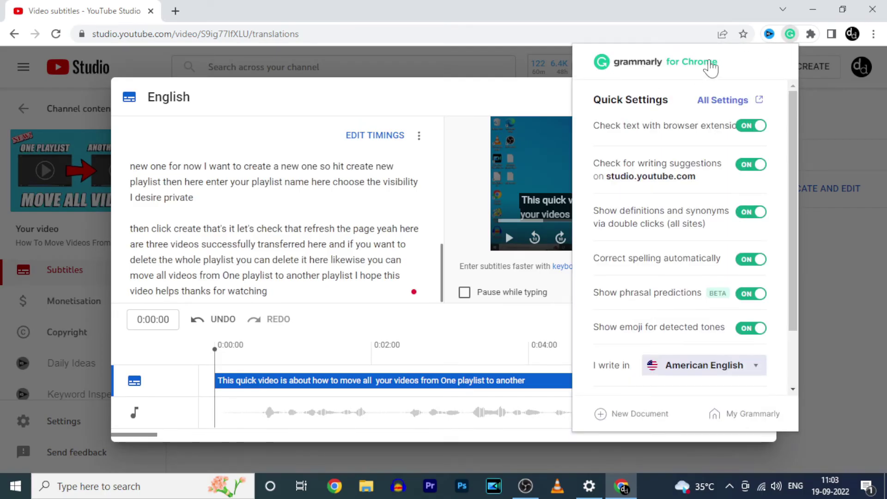
pyautogui.click(196, 247)
pyautogui.moveTo(143, 259)
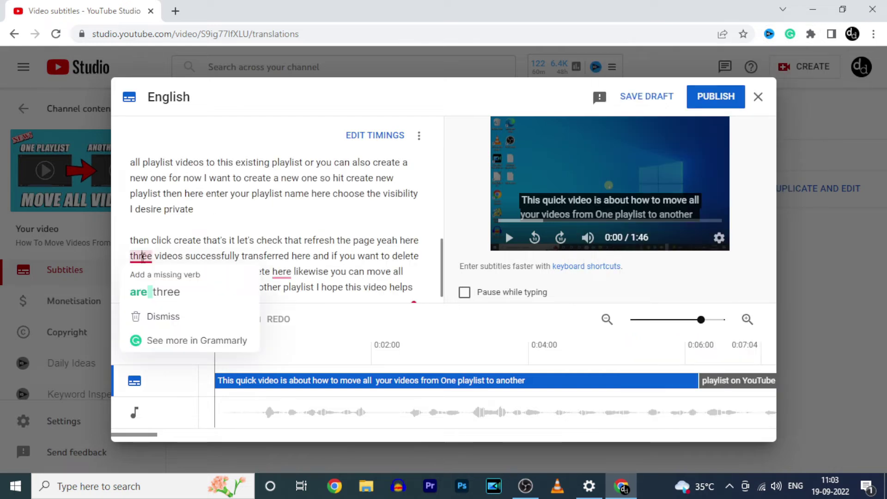
pyautogui.click(150, 291)
pyautogui.moveTo(308, 273)
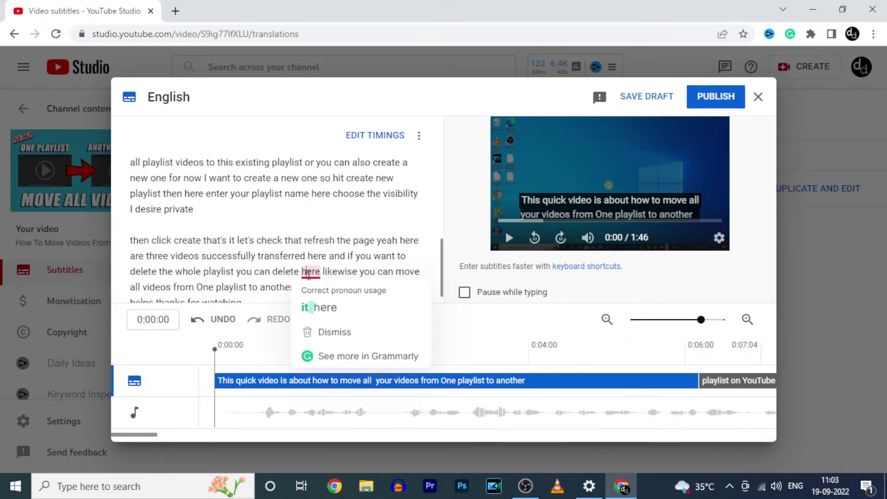
pyautogui.click(314, 303)
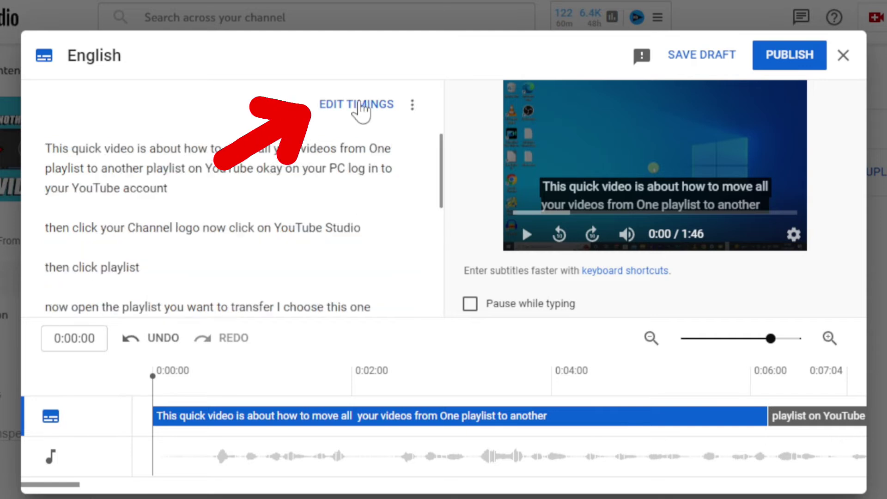
# Switch to timed caption editing and pause the preview at 0:02:05, where 'how' begins.
pyautogui.click(354, 104)
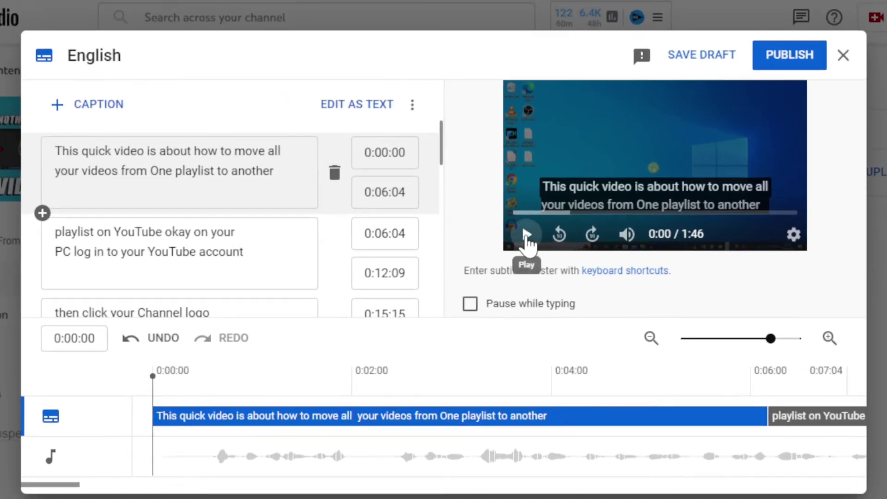
pyautogui.click(511, 239)
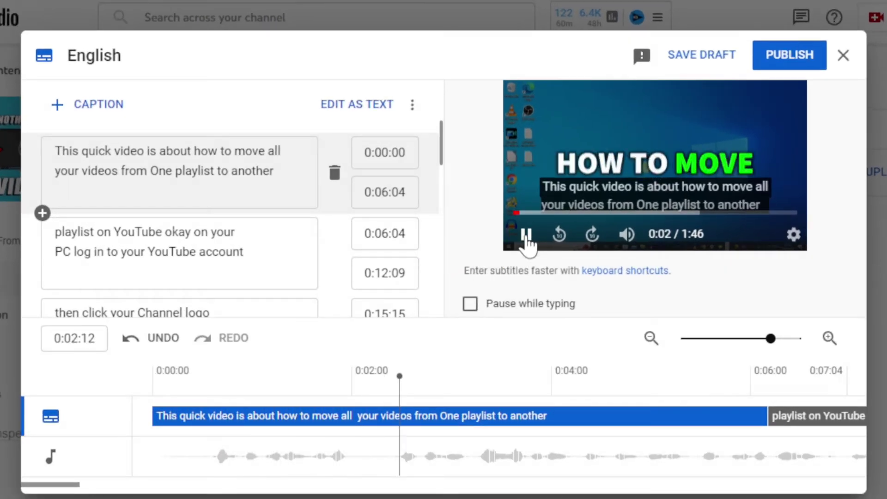
pyautogui.click(527, 236)
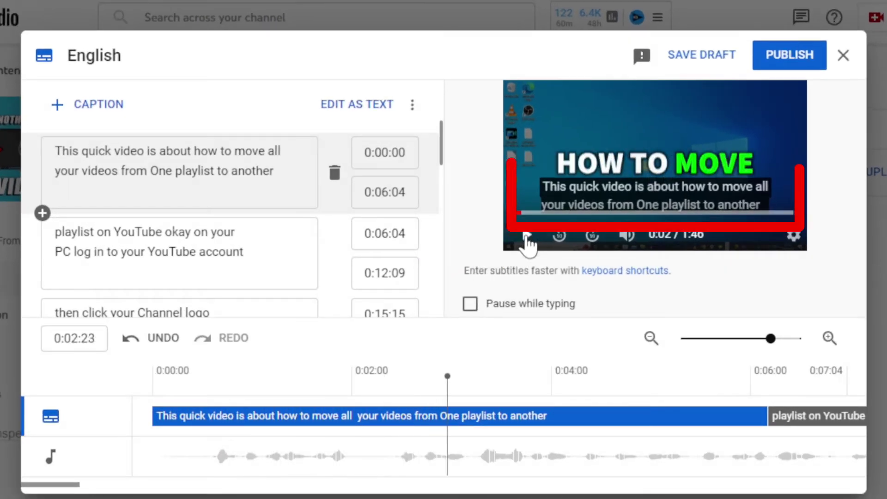
pyautogui.click(153, 402)
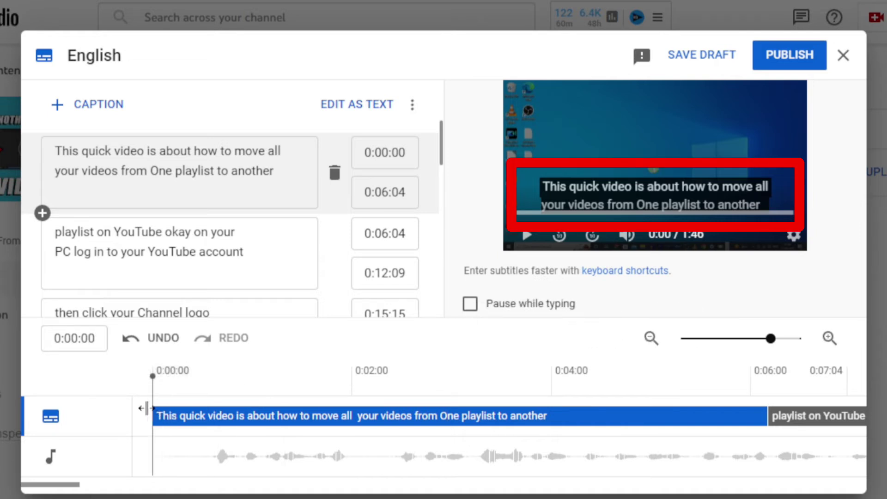
pyautogui.press('space')
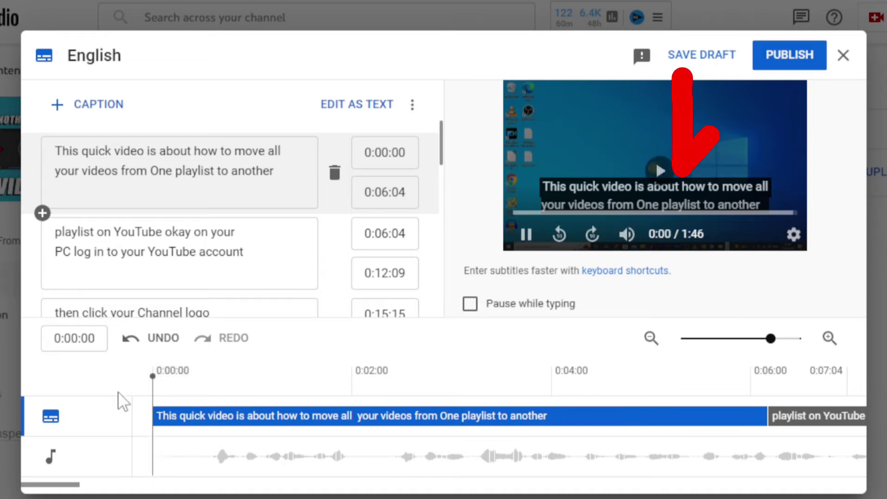
pyautogui.press('space')
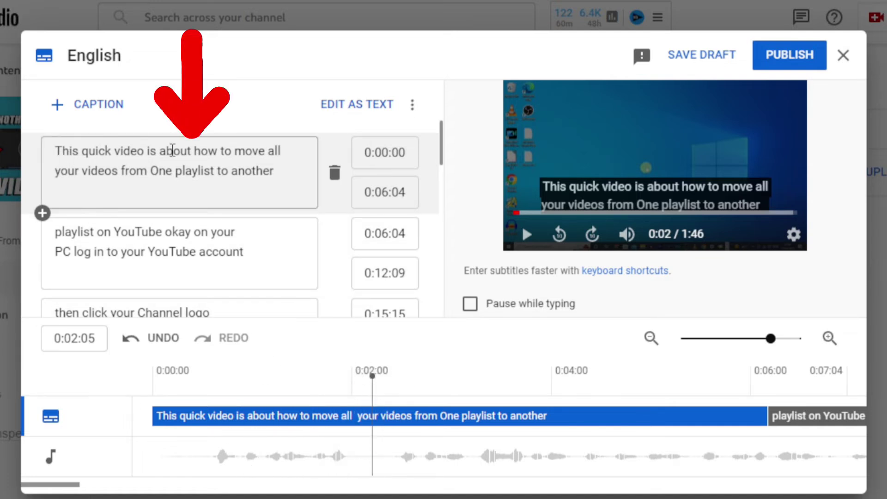
# Split the first caption before 'how' and again before 'okay'.
pyautogui.click(192, 150)
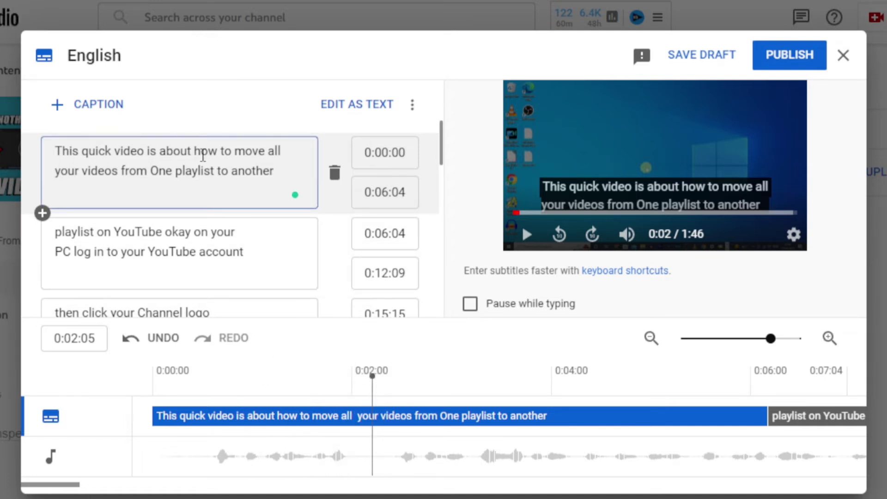
pyautogui.press('Return')
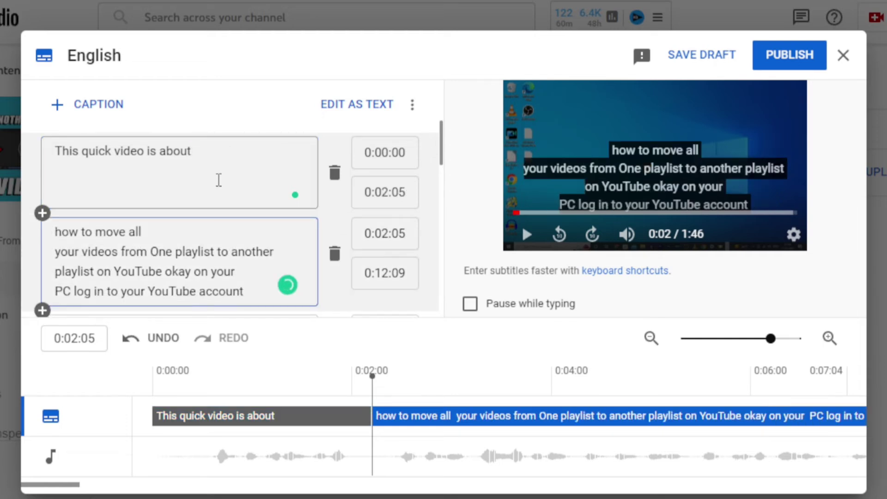
pyautogui.click(232, 413)
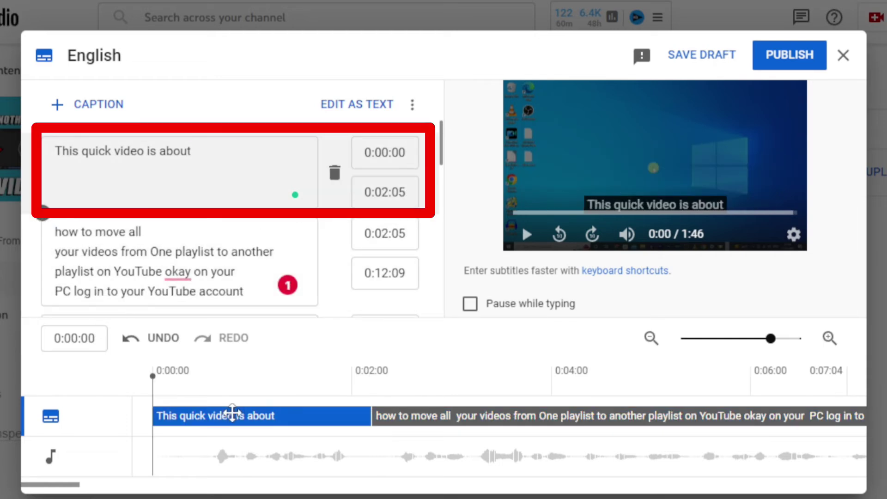
pyautogui.hotkey('shift', 'space')
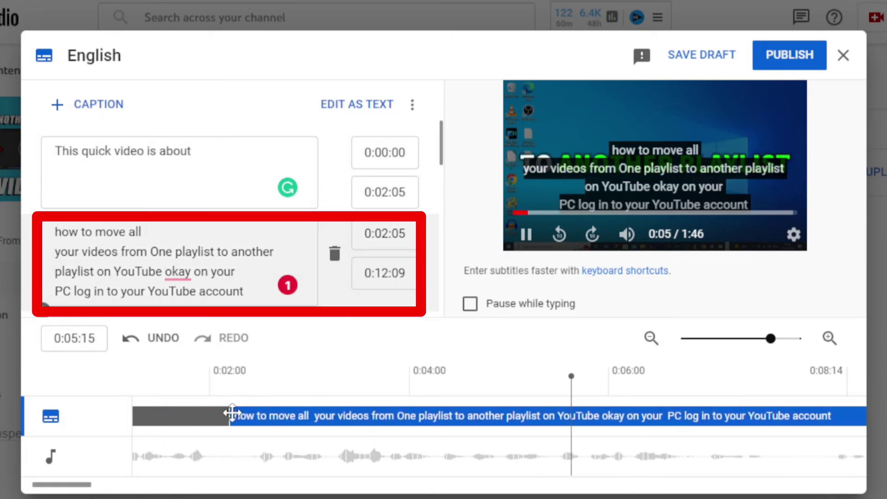
pyautogui.hotkey('shift', 'space')
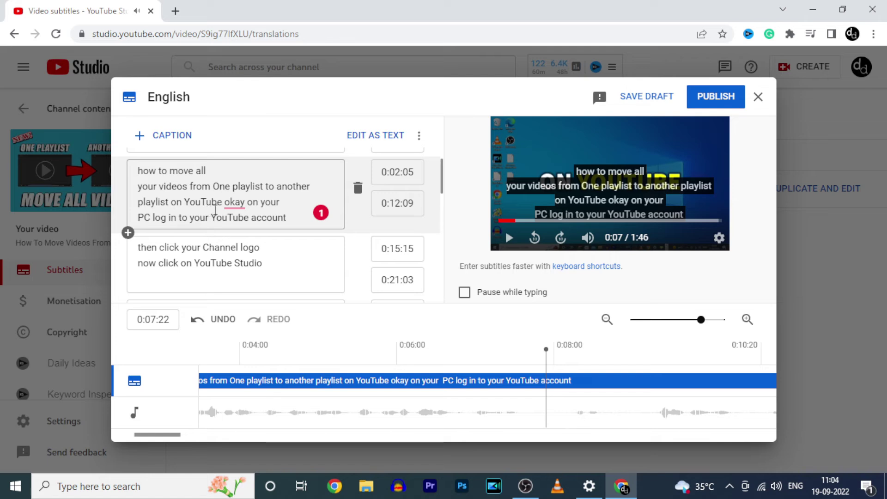
pyautogui.click(222, 205)
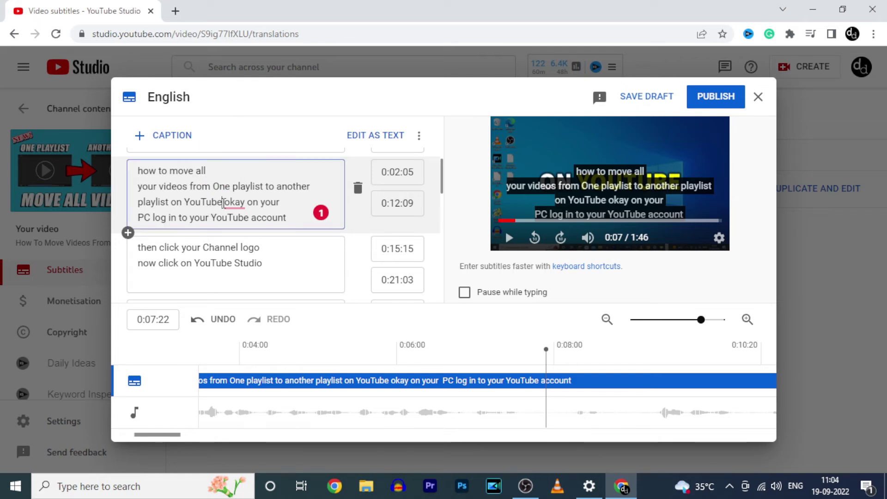
pyautogui.press('Return')
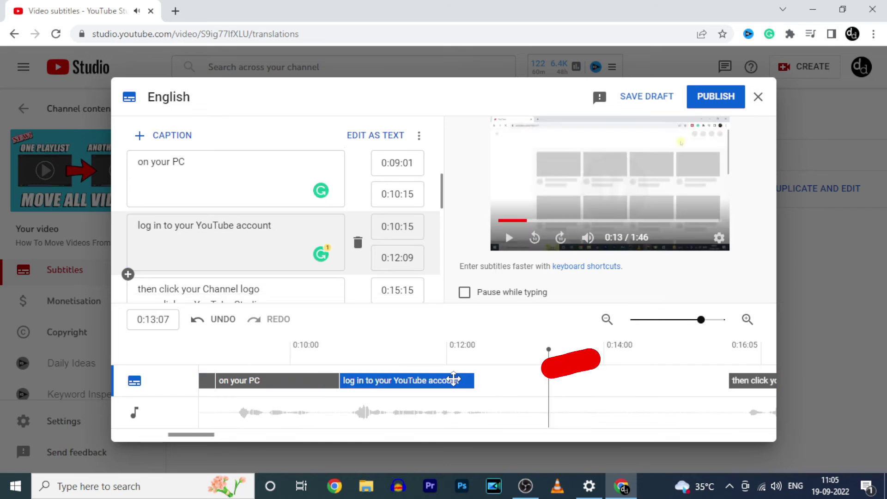
# Shift the 'log in to your YouTube account' caption later, start 'now click on YouTube Studio' at 0:19, then publish.
pyautogui.moveTo(453, 379); pyautogui.dragTo(463, 380)
pyautogui.click(335, 380)
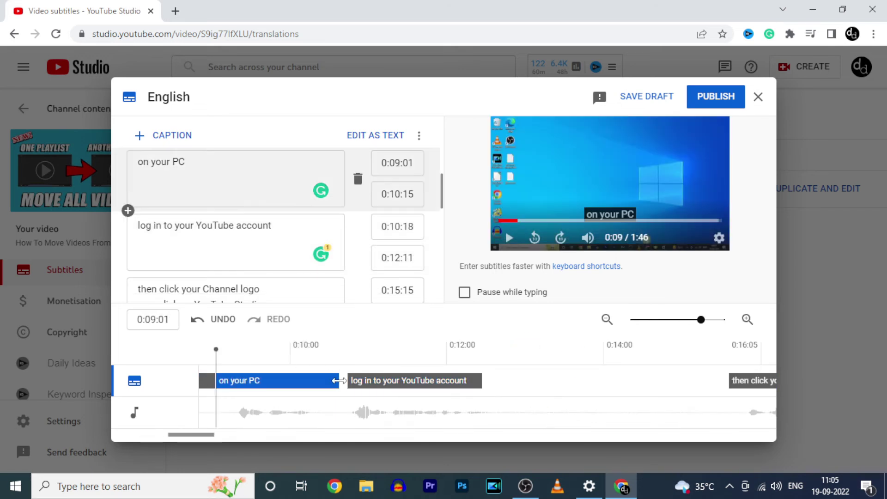
pyautogui.click(298, 354)
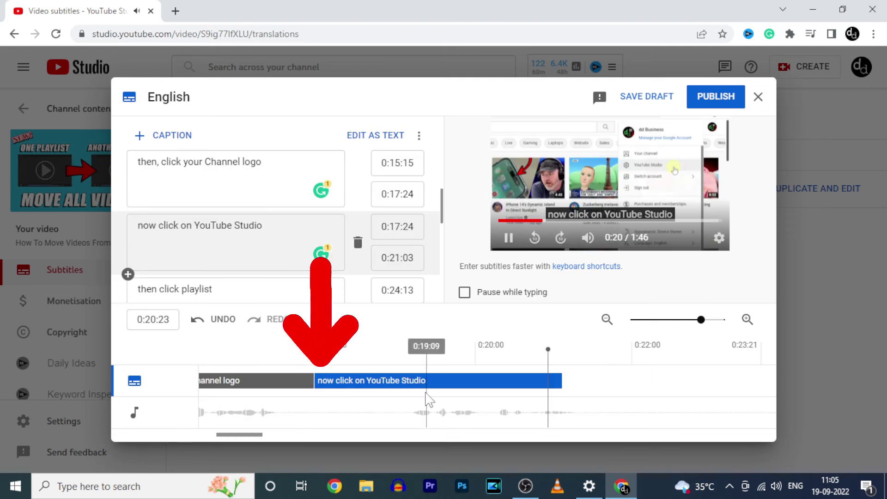
pyautogui.click(316, 381)
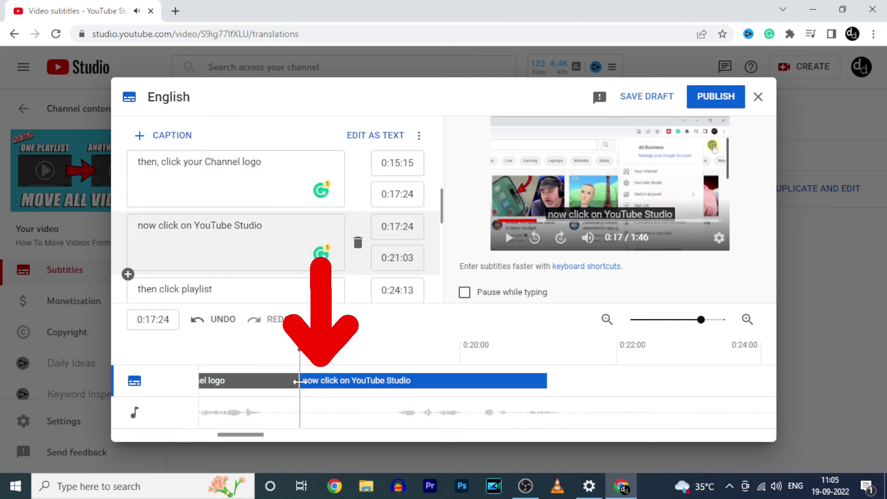
pyautogui.moveTo(300, 381); pyautogui.dragTo(384, 381)
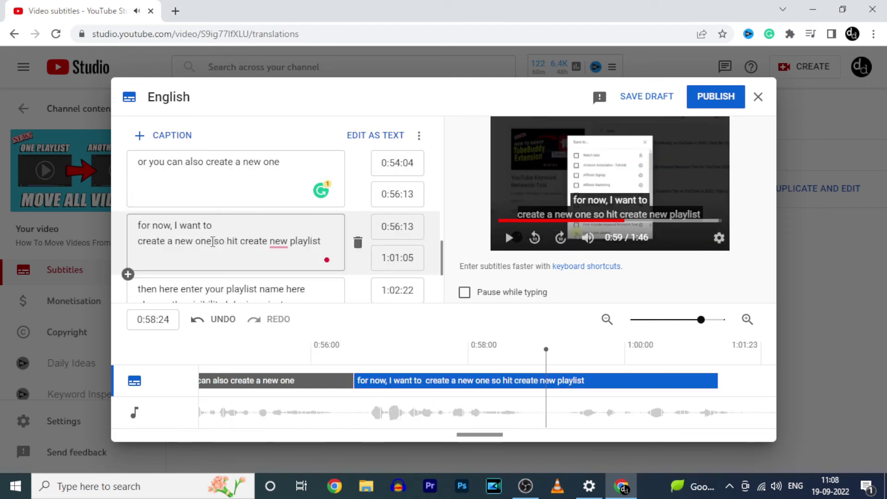
pyautogui.click(213, 241)
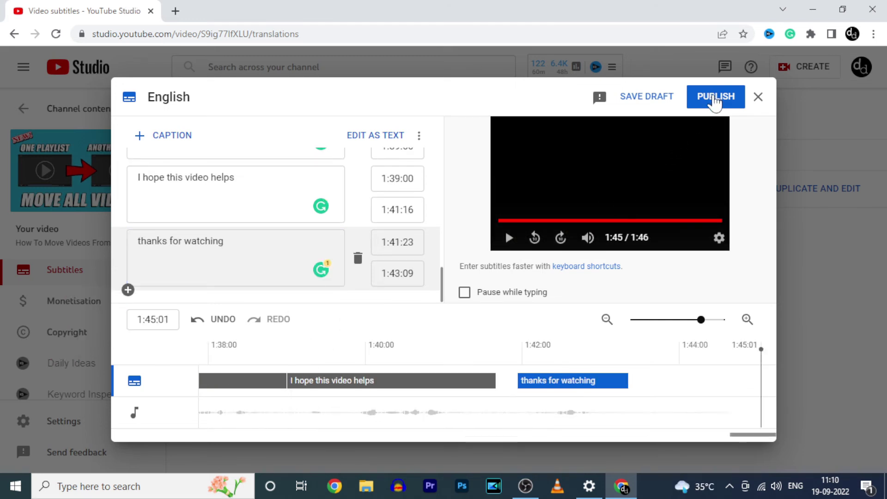
pyautogui.click(722, 101)
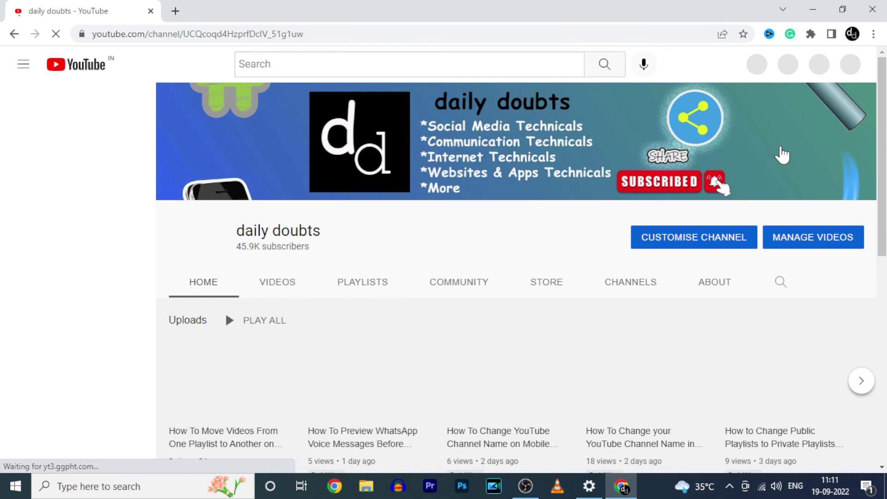
# Scroll the channel home page to the playlist video showing its Subtitles tag.
pyautogui.scroll(-3, 791, 415)
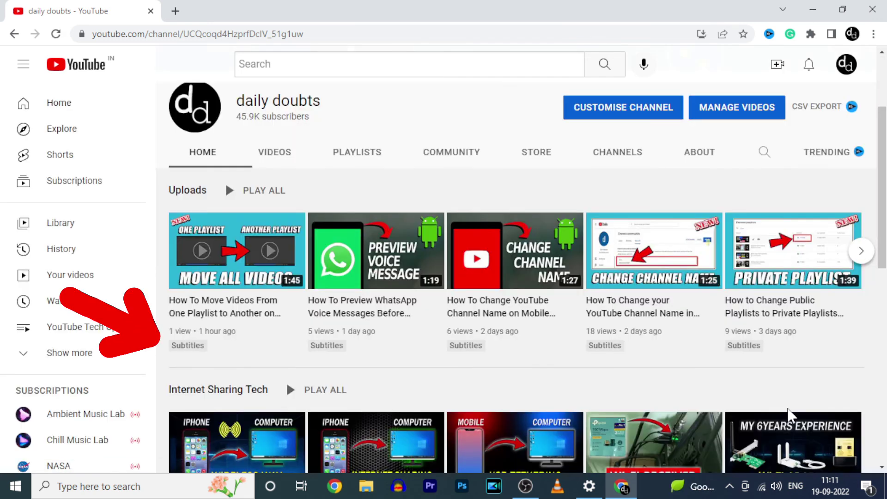
pyautogui.moveTo(179, 360)
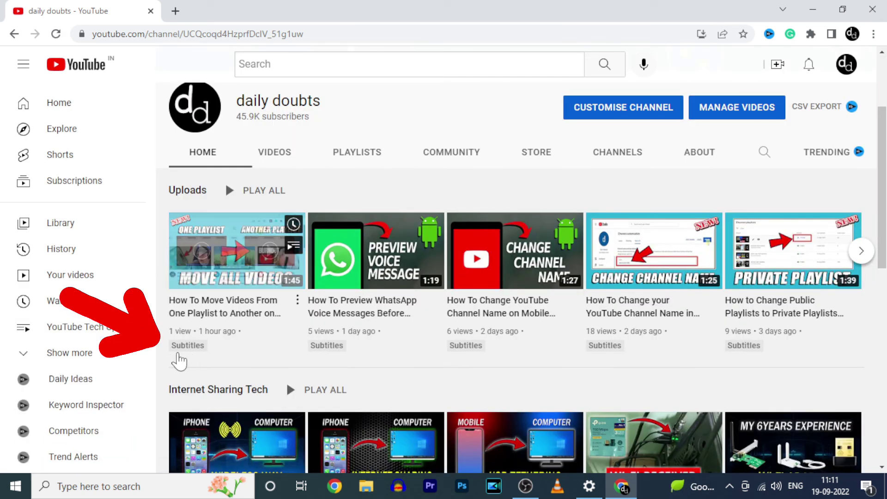